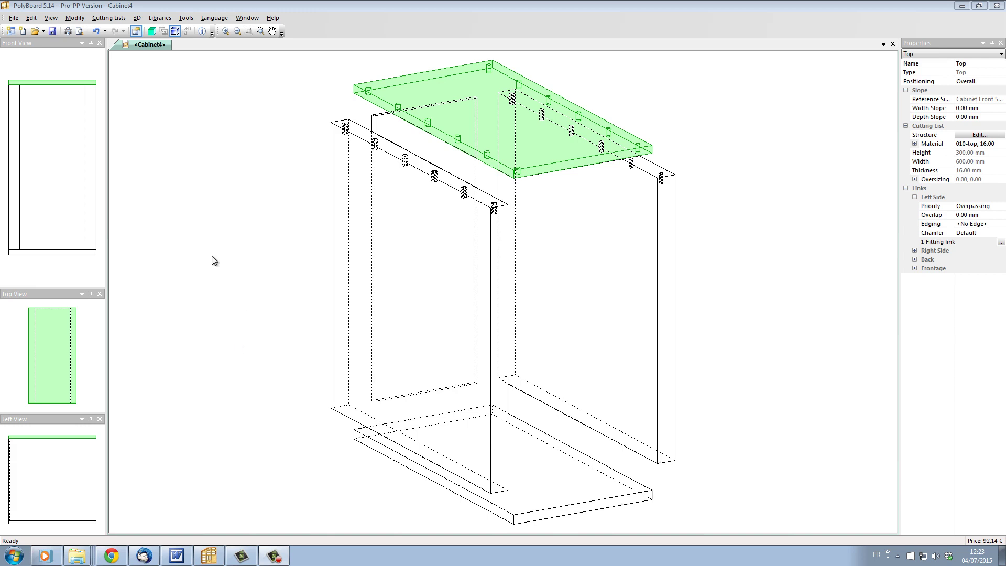
Open the Rules library and view the 0020-0020/0120-p rule's begin/end spacing and preview.
click(161, 18)
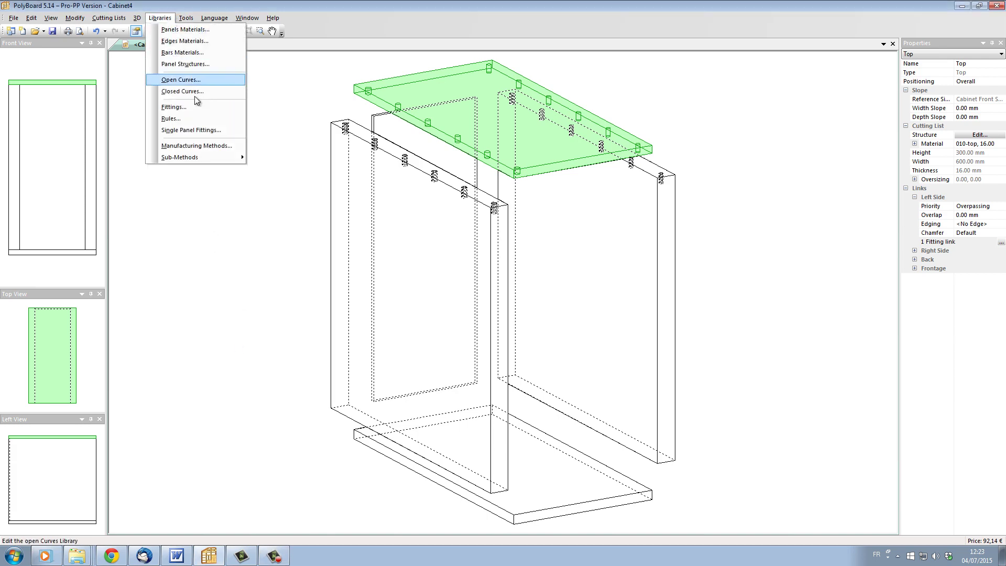
click(196, 118)
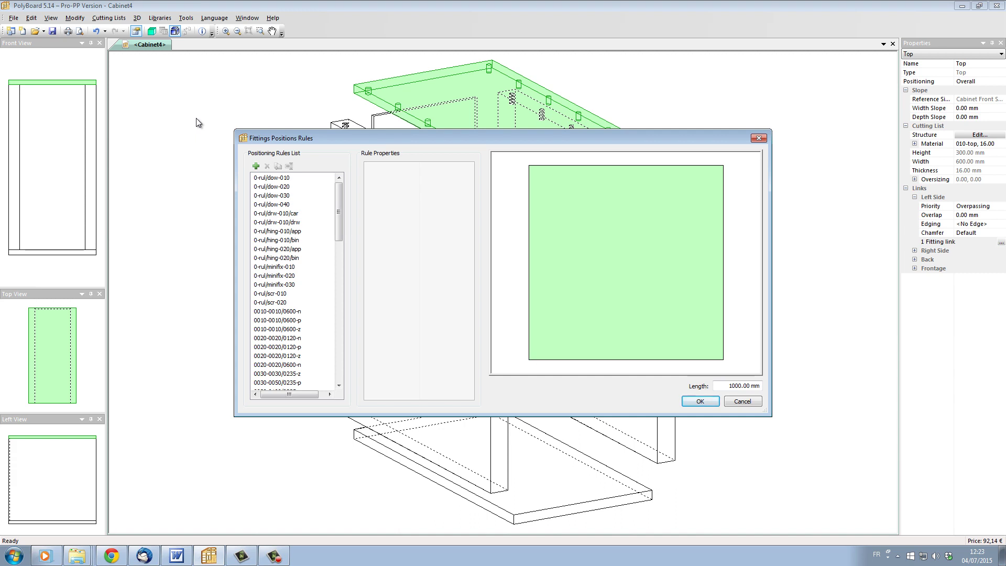
click(287, 348)
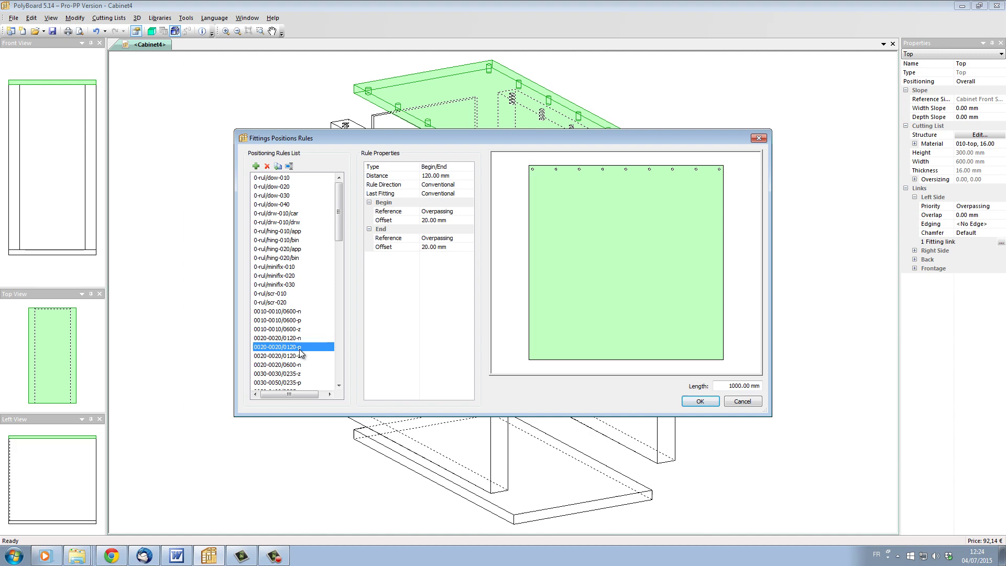
scroll(311, 357, down, 10)
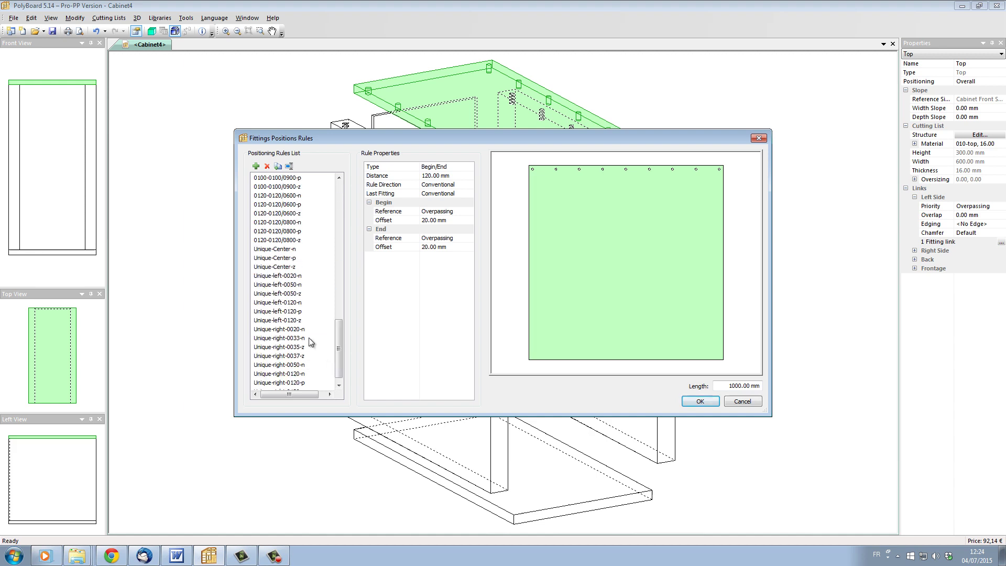
View rule Unique-left-0120-n with its 120 mm underpassing begin offset.
click(276, 302)
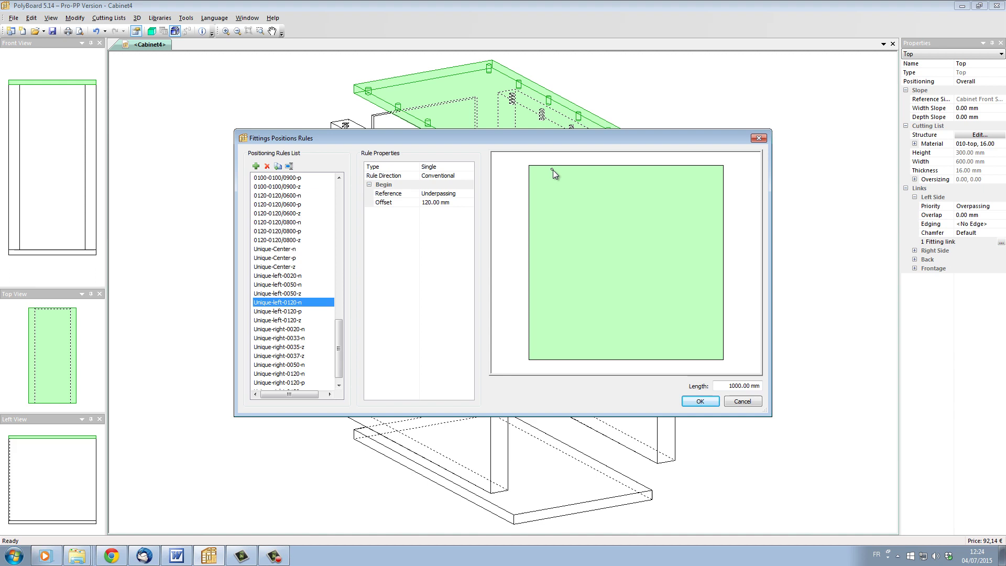
drag(340, 342, 330, 192)
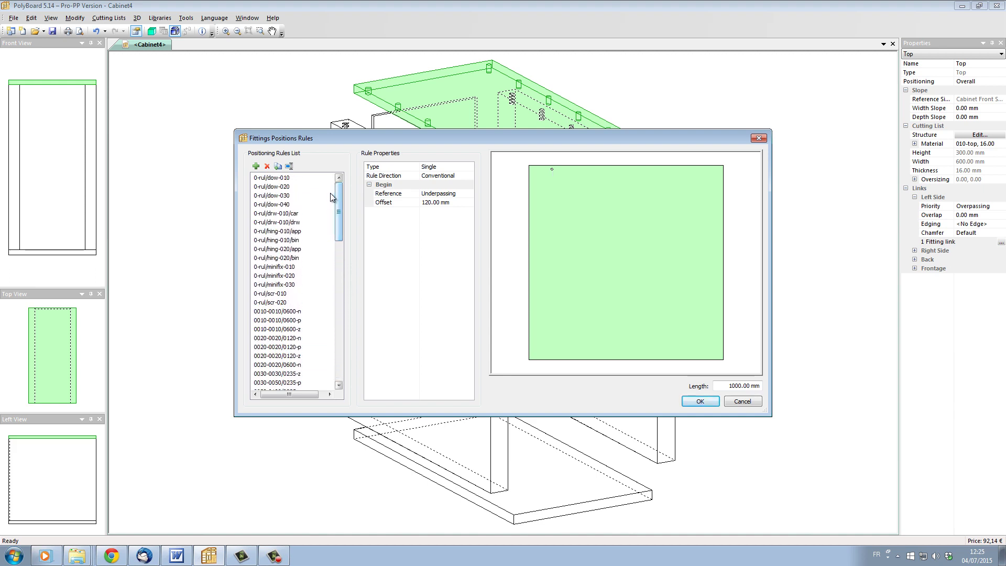
Select the 0-rul/dow-010 dowel rule, then leave the rules library for the cabinet.
click(262, 180)
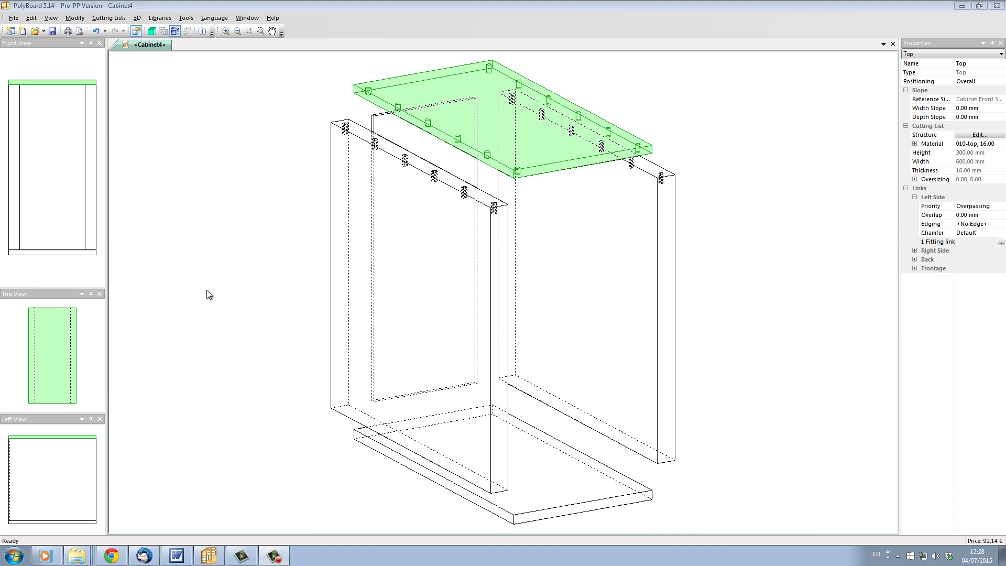
Assign rule 0-rul/dow-010 to the top panel's Left Side fitting link.
click(1001, 242)
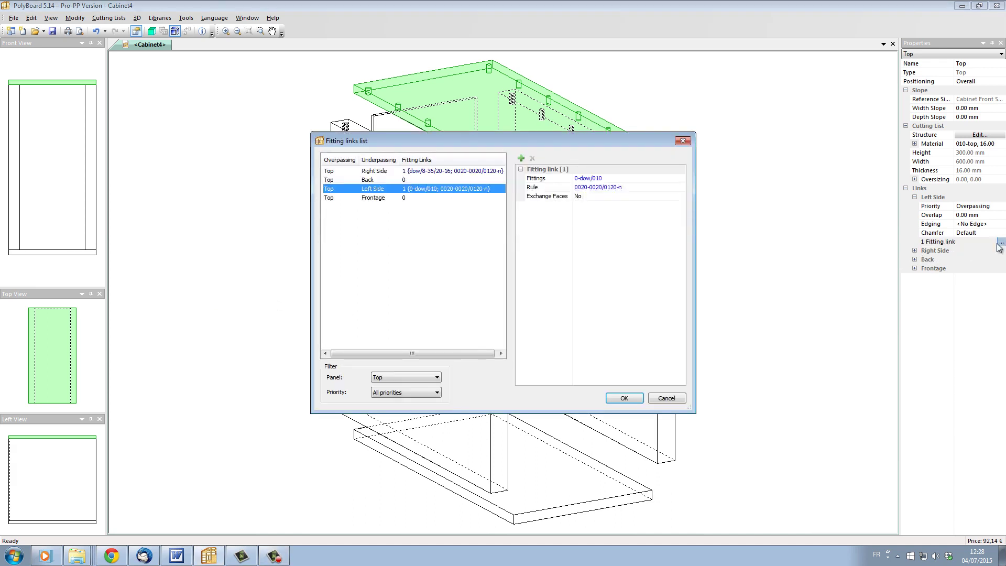
click(591, 188)
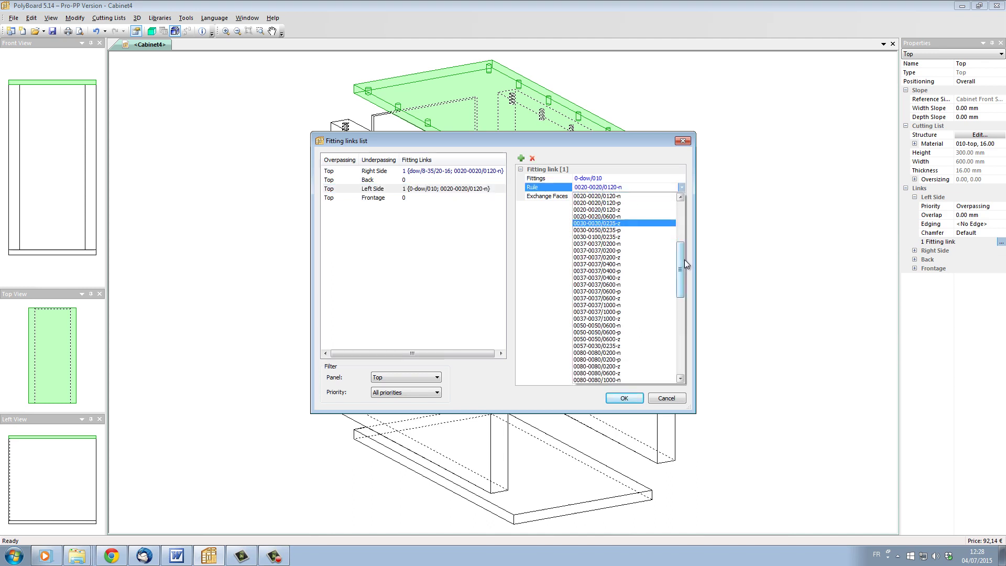
drag(684, 259, 686, 208)
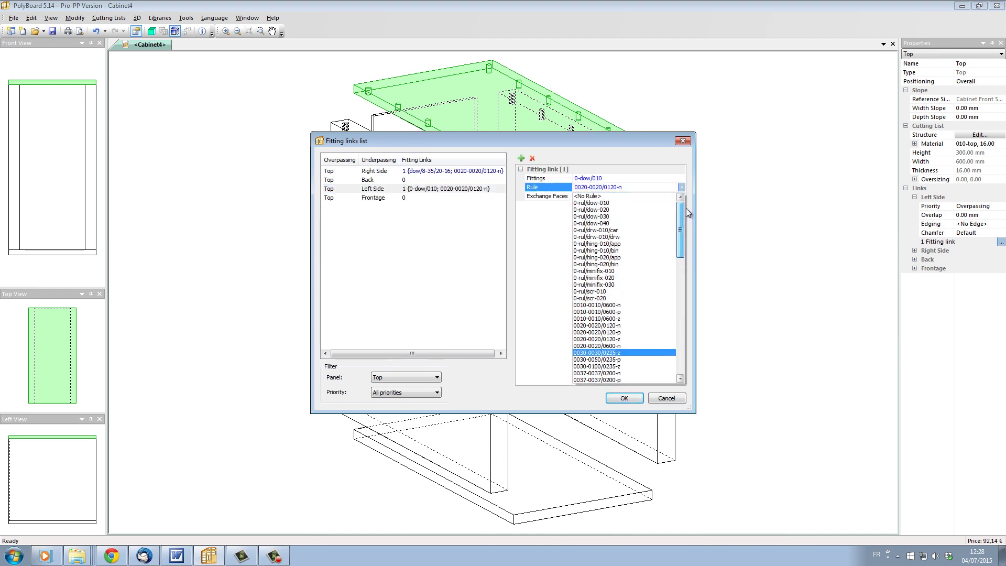
click(623, 202)
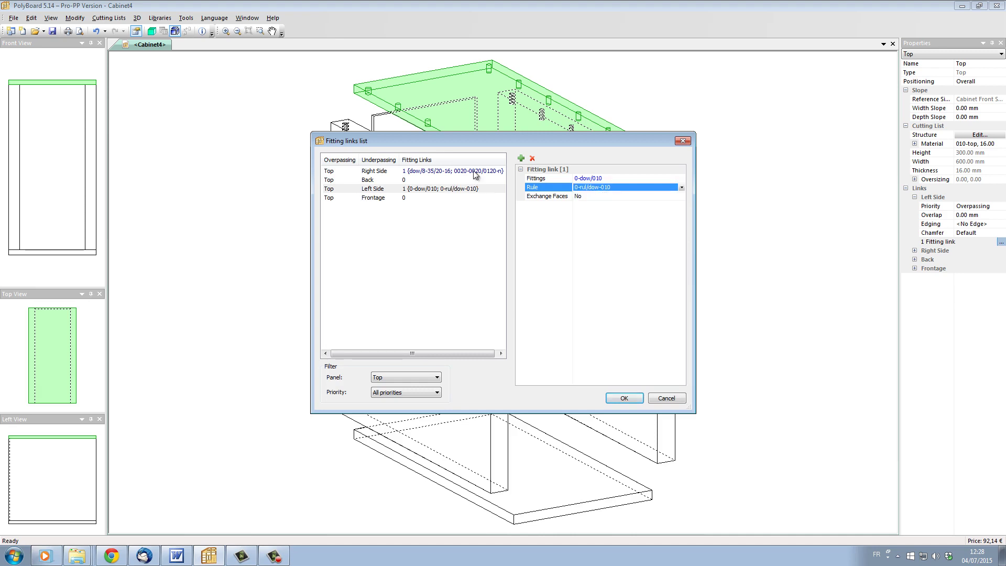
click(672, 186)
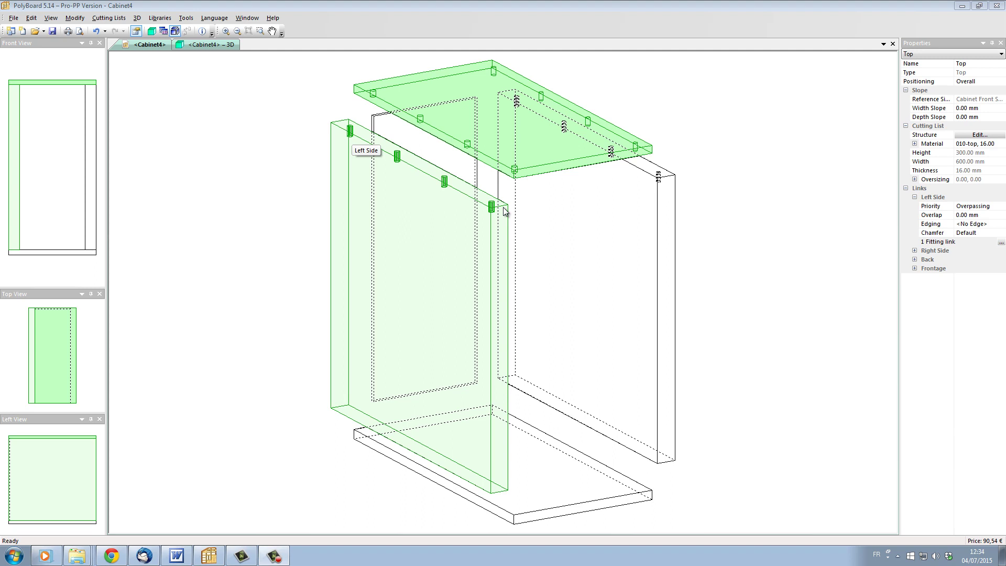
Change the 0-rul/dow-010 rule's Distance to 100 mm and keep the change.
click(160, 18)
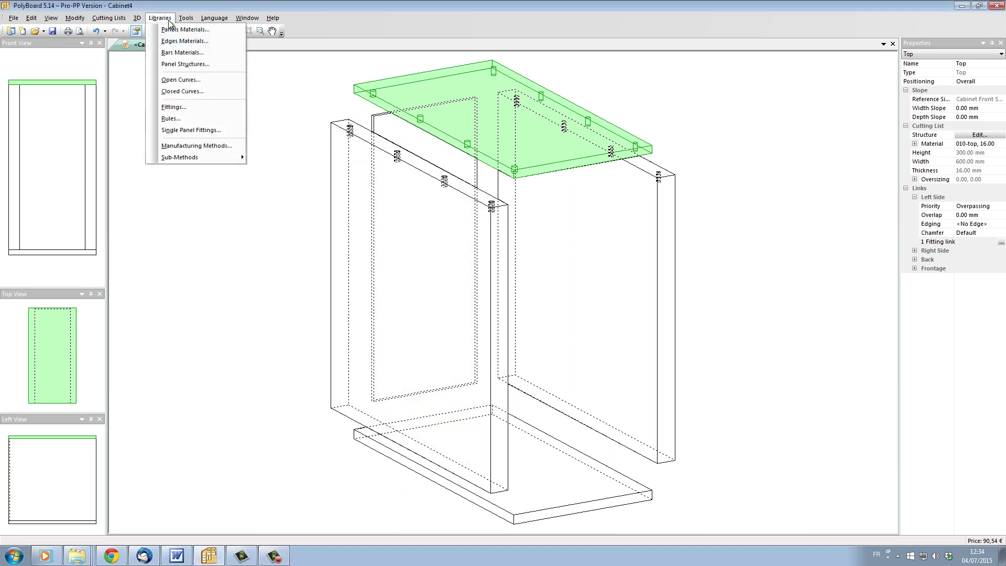
click(168, 128)
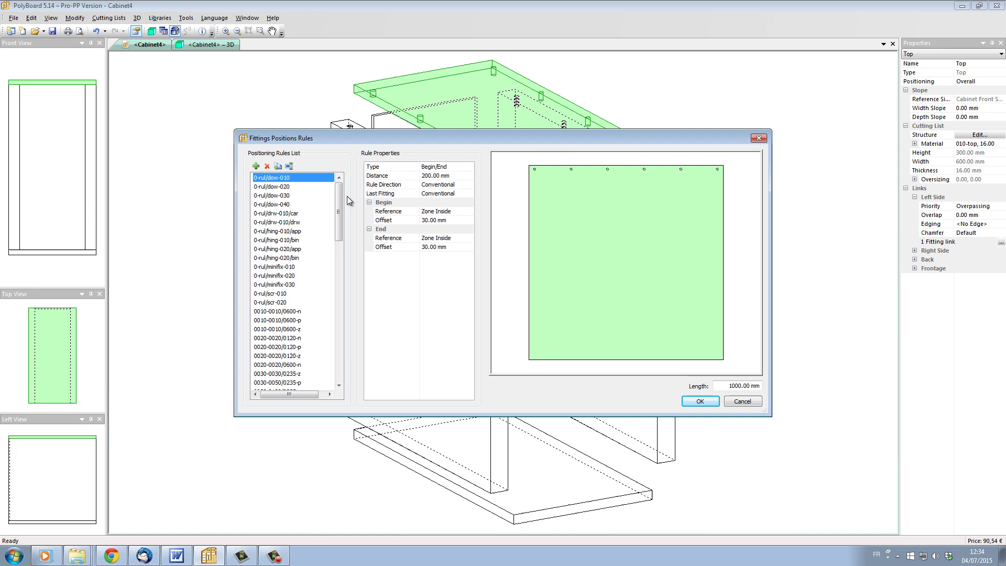
key(Tab)
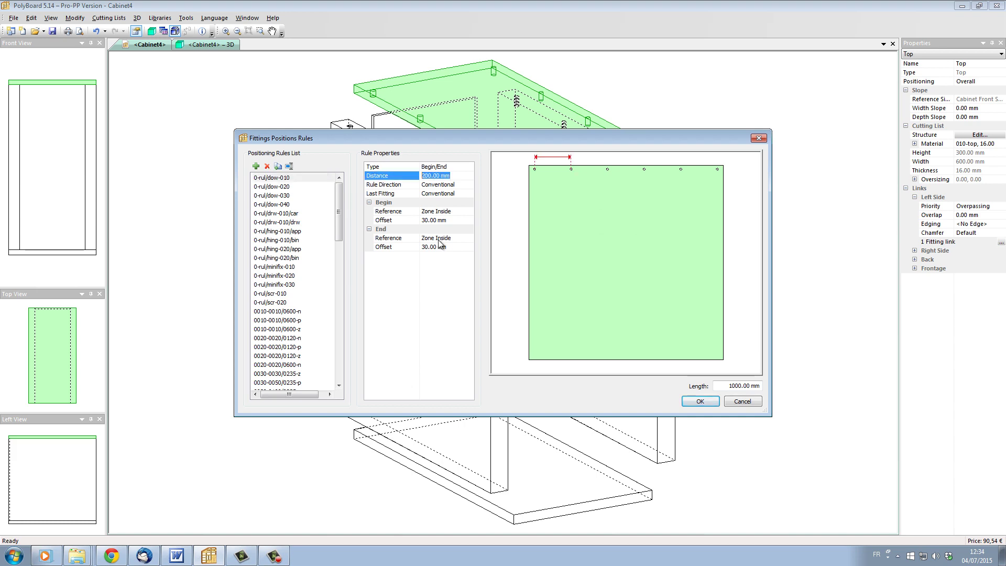
text(100)
key(Tab)
key(Return)
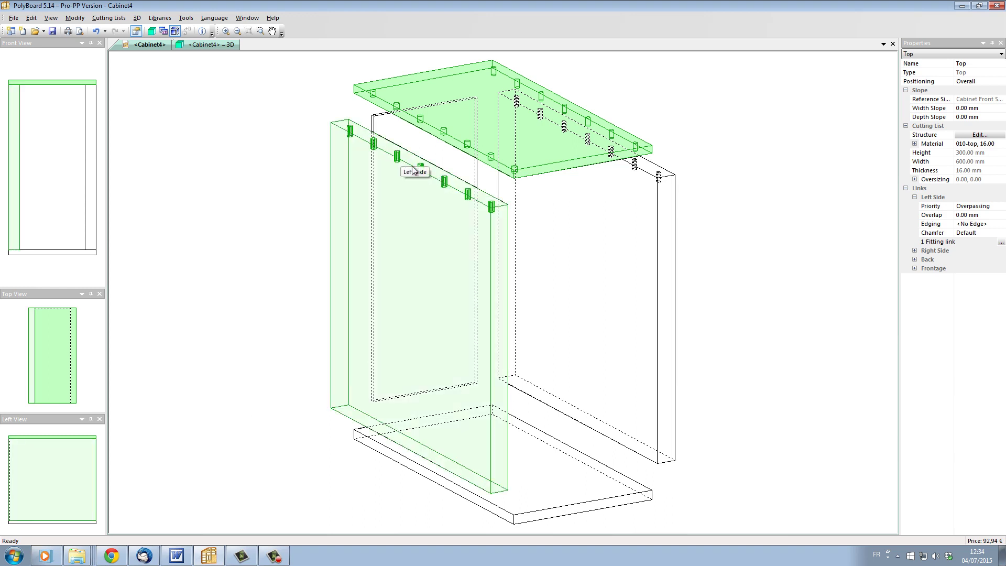
Orbit the <Cabinet4> 3D view to inspect the dowels along the top panel's side joints.
click(217, 44)
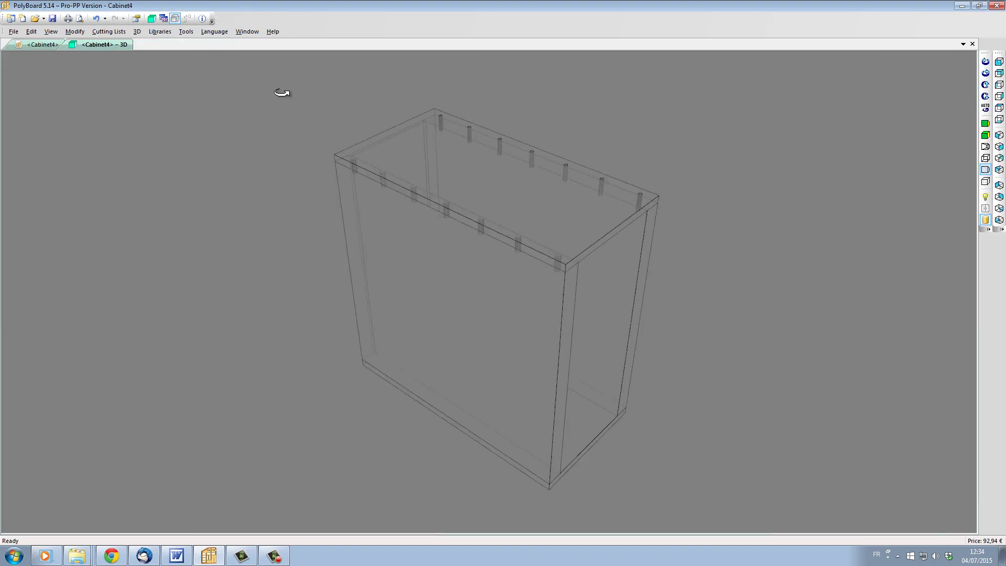
drag(281, 92, 476, 275)
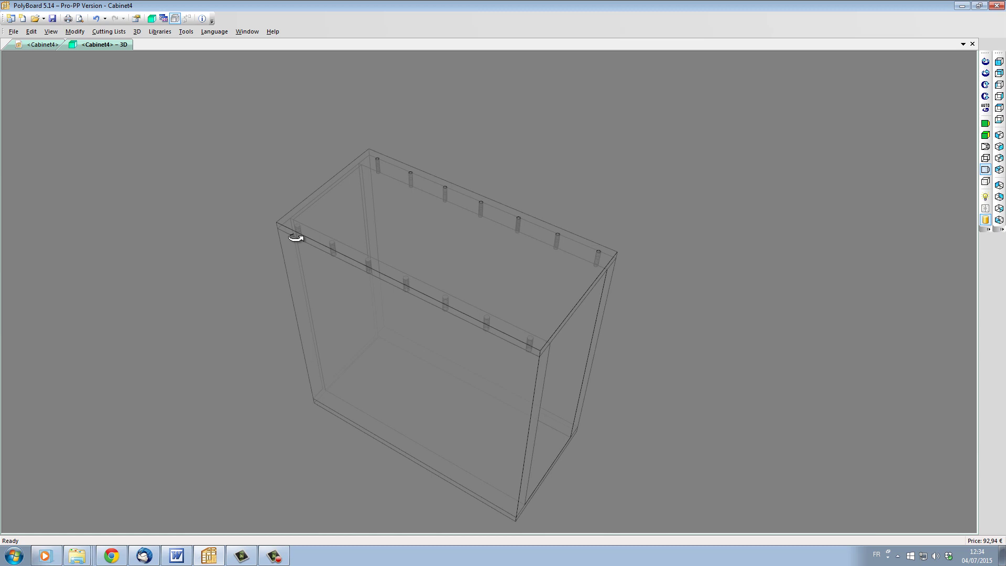
mouse_move(561, 281)
mouse_down()
mouse_move(518, 285)
mouse_move(554, 266)
mouse_up()
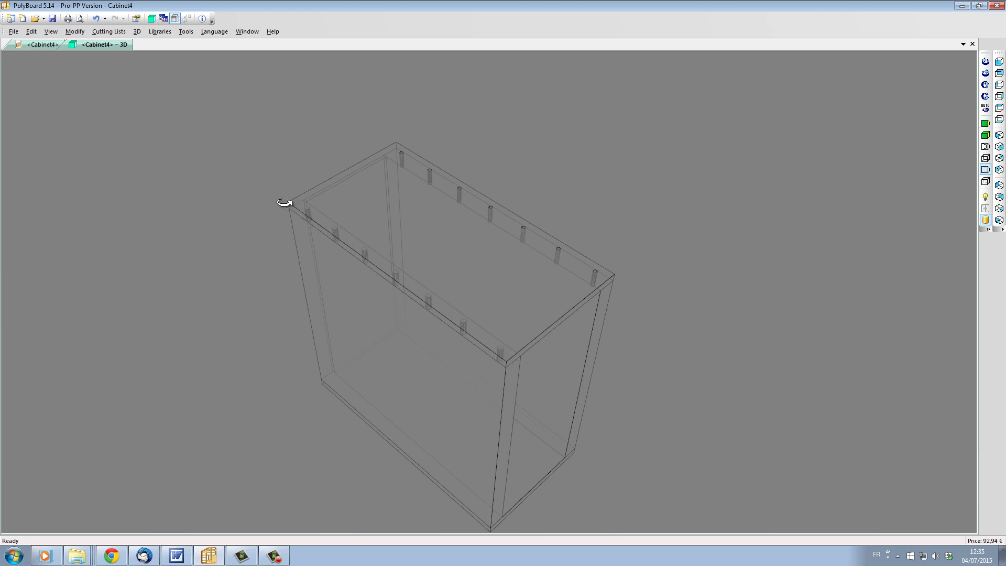
Set 0-rul/dow-010 Begin and End Offset to 80 mm and apply it to open documents.
click(160, 31)
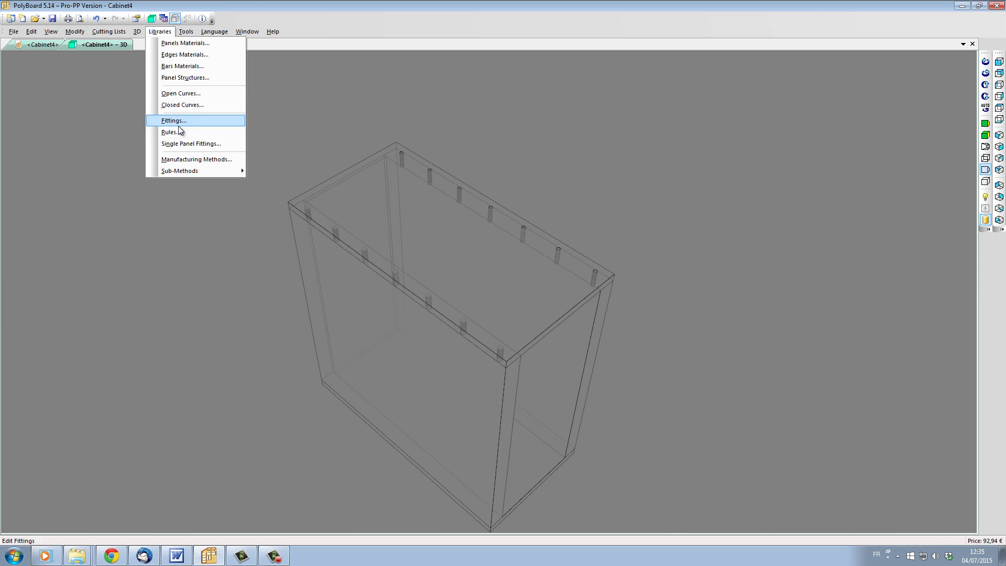
click(184, 131)
click(281, 180)
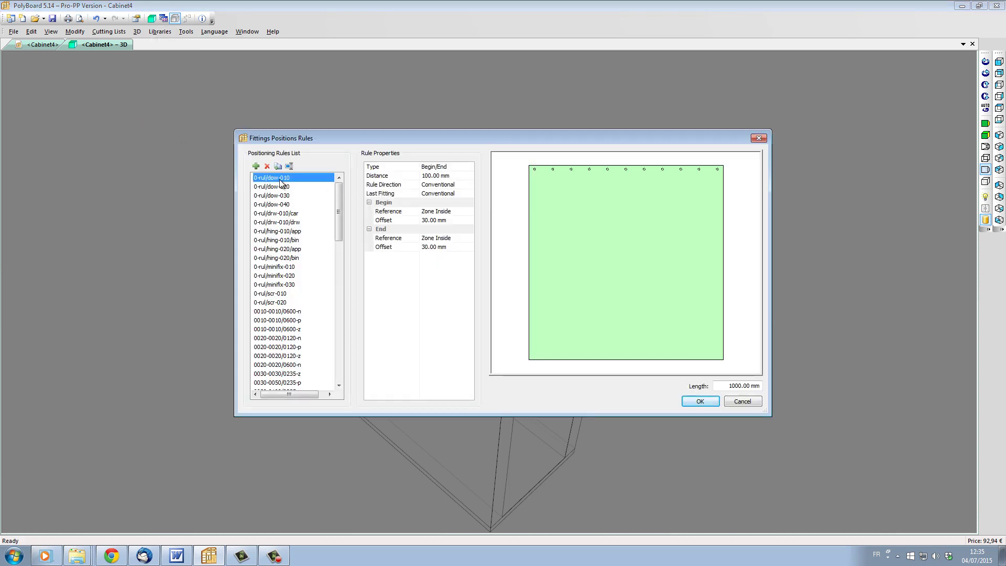
click(412, 221)
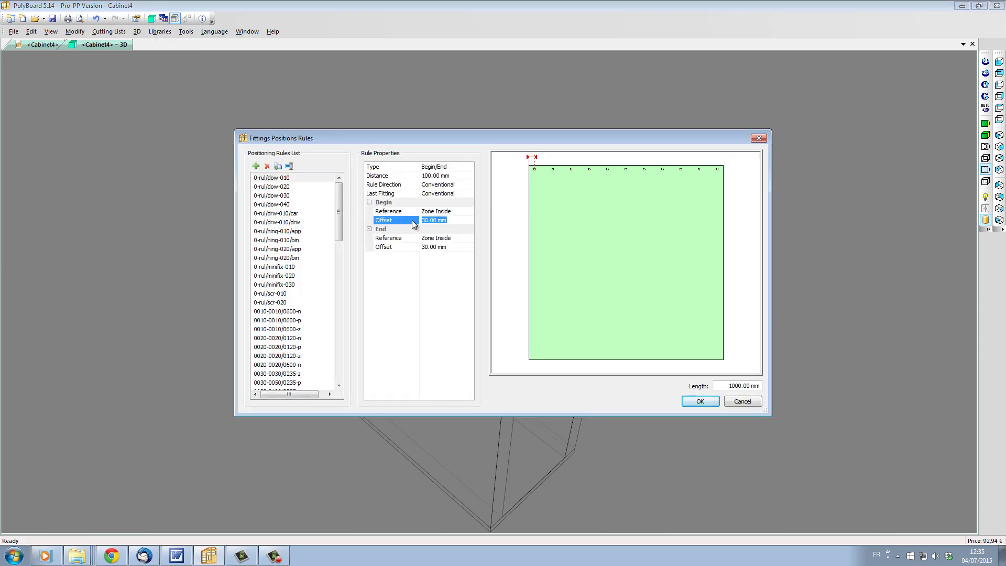
text(80)
click(460, 249)
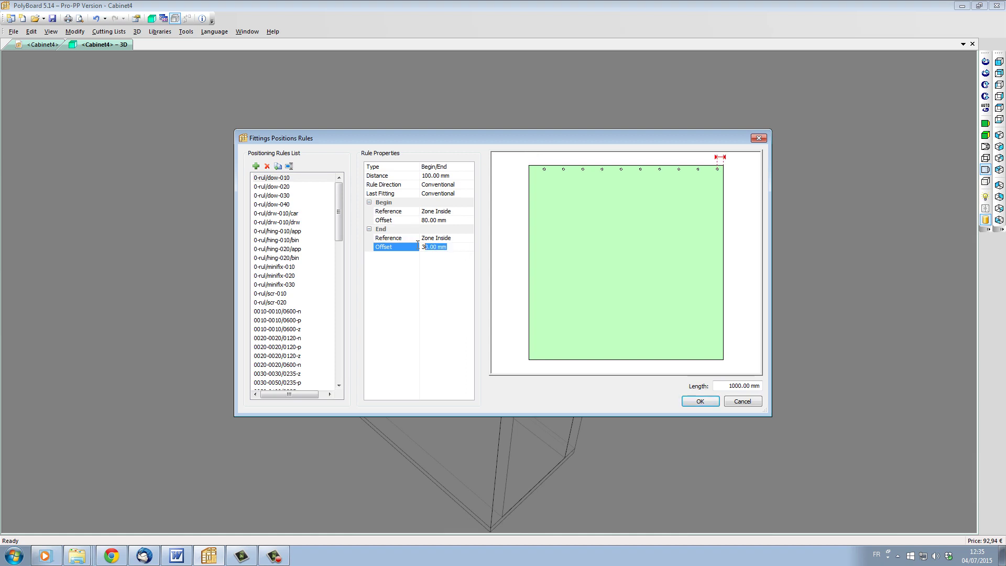
text(80)
click(698, 401)
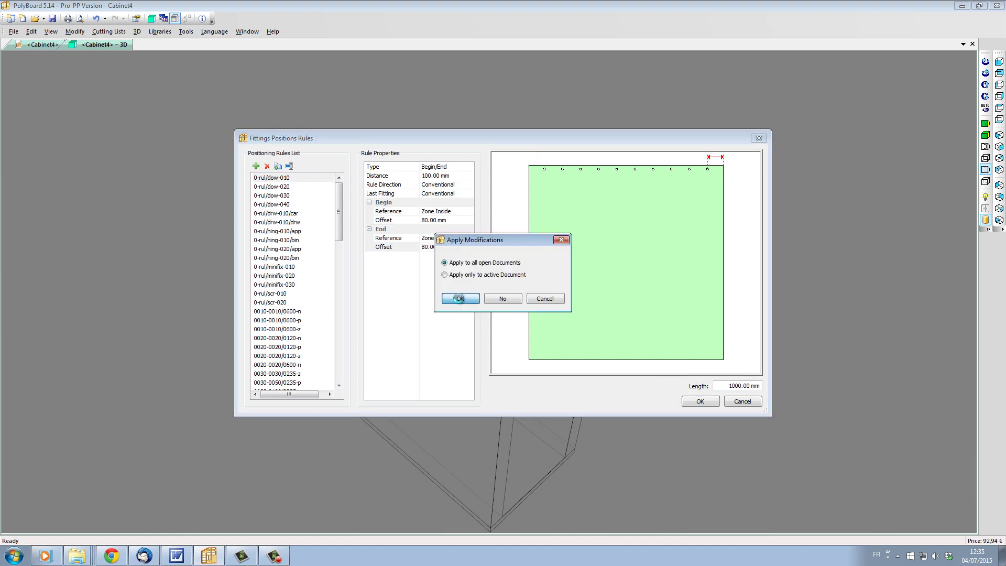
key(Return)
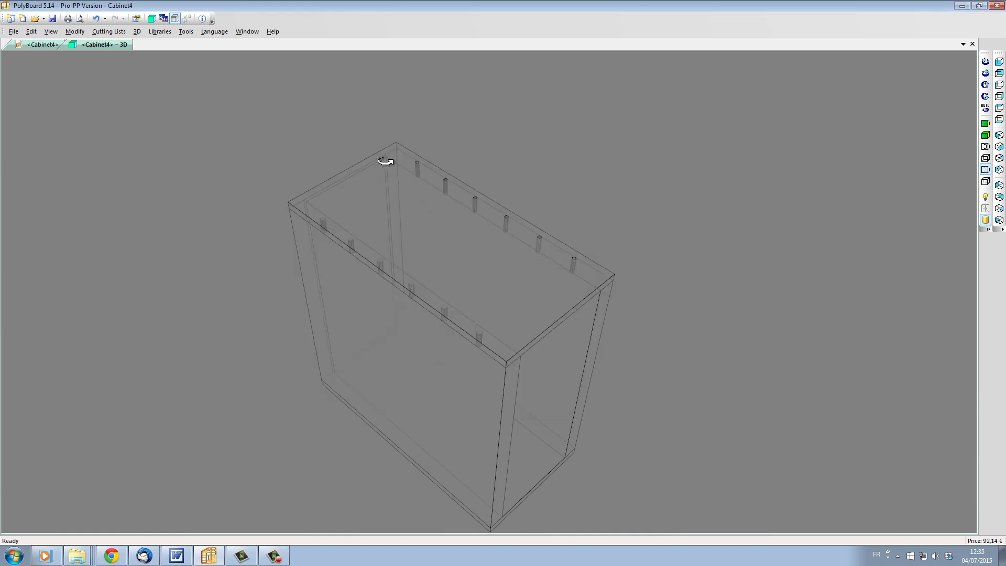